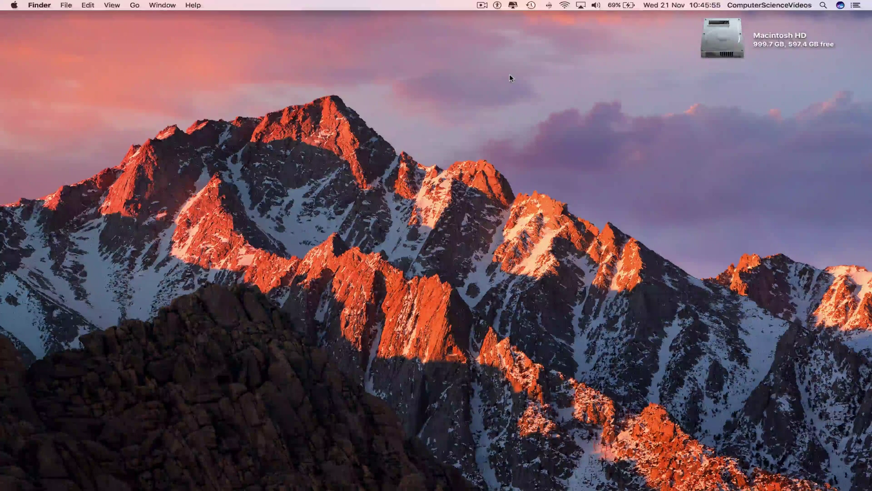
Step: Launch a Finder window and review the two mp3 songs in the Music folder
{"action": "key", "text": "alt+super+d"}
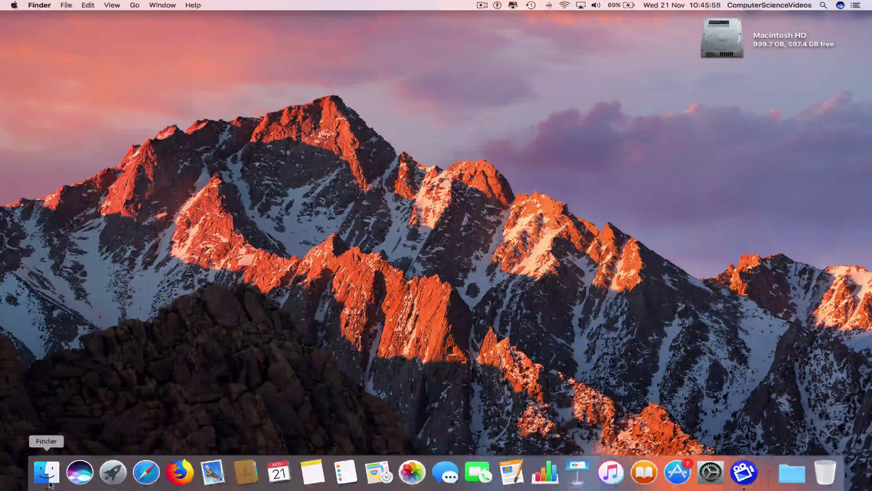
{"action": "left_click", "coordinate": [46, 472]}
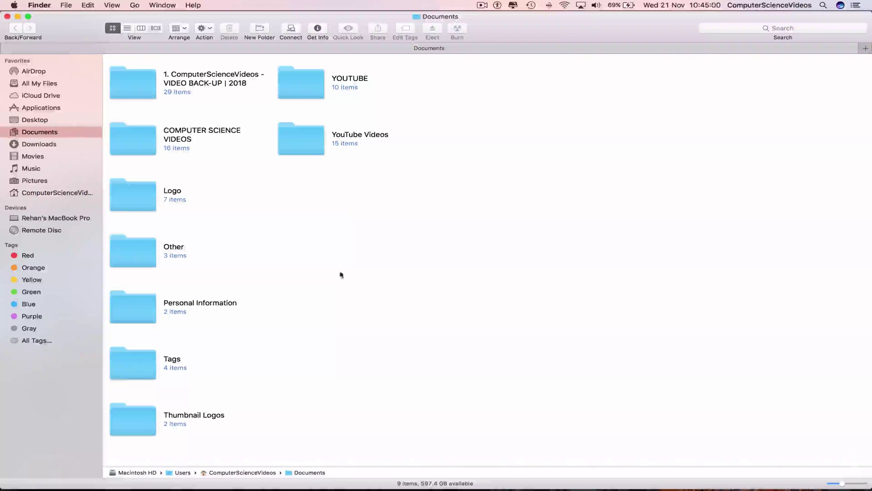
{"action": "left_click", "coordinate": [45, 168]}
{"action": "left_click_drag", "start_coordinate": [367, 229], "coordinate": [136, 71]}
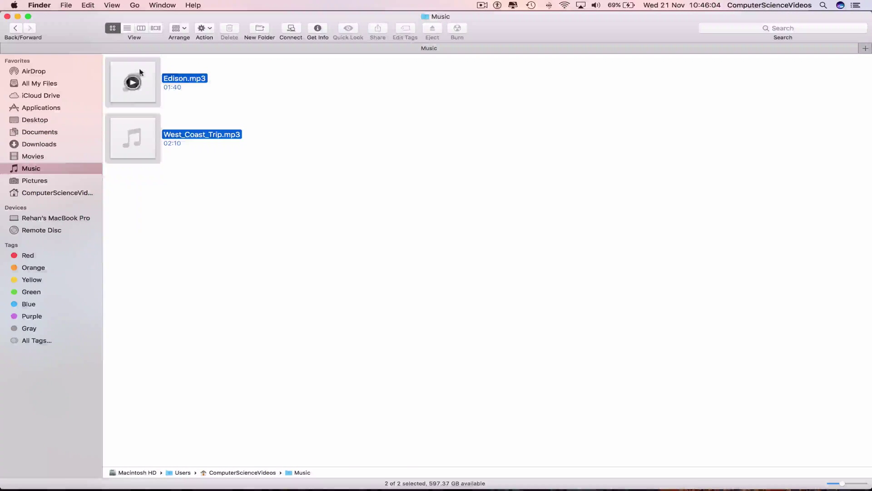
{"action": "left_click", "coordinate": [319, 111]}
{"action": "left_click_drag", "start_coordinate": [304, 188], "coordinate": [154, 70]}
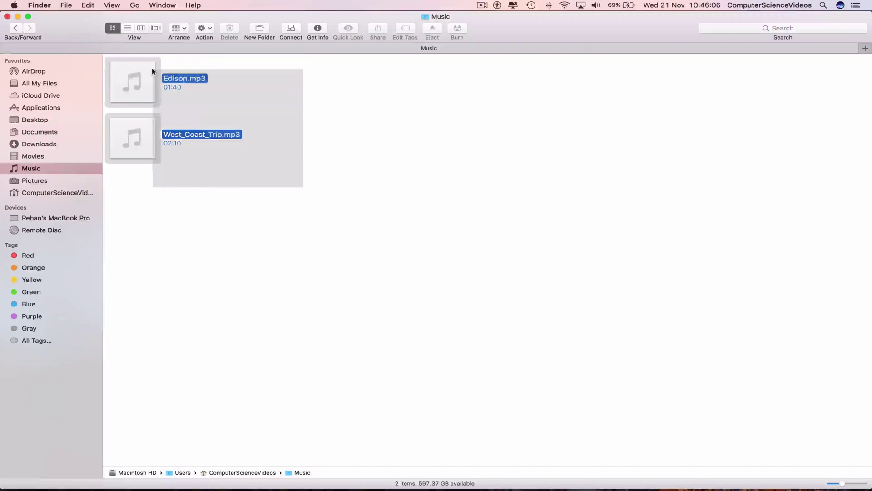
{"action": "left_click", "coordinate": [259, 101]}
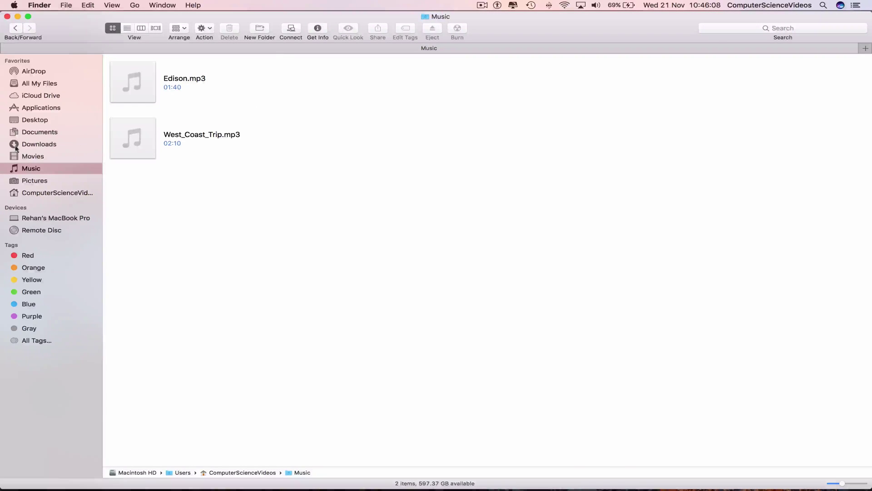
Step: Browse Pictures and Movies, then enter the 4K Video Downloader folder of BASH tutorials
{"action": "left_click", "coordinate": [39, 182]}
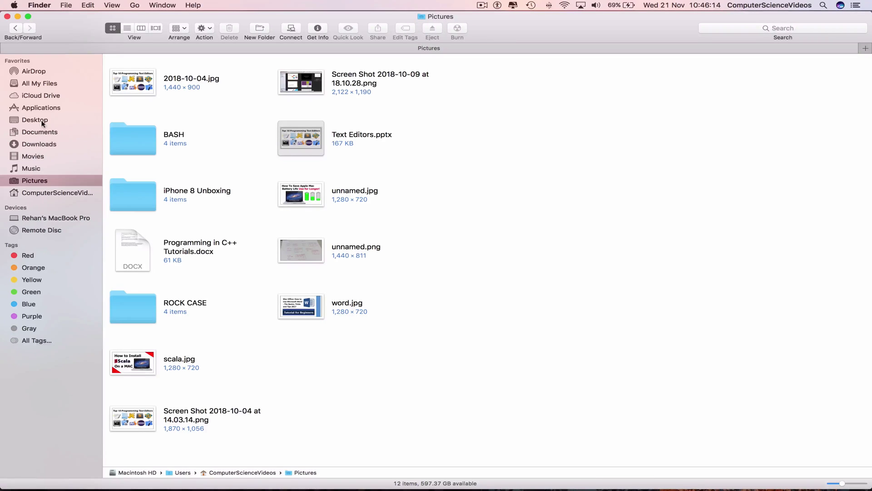
{"action": "left_click", "coordinate": [39, 157]}
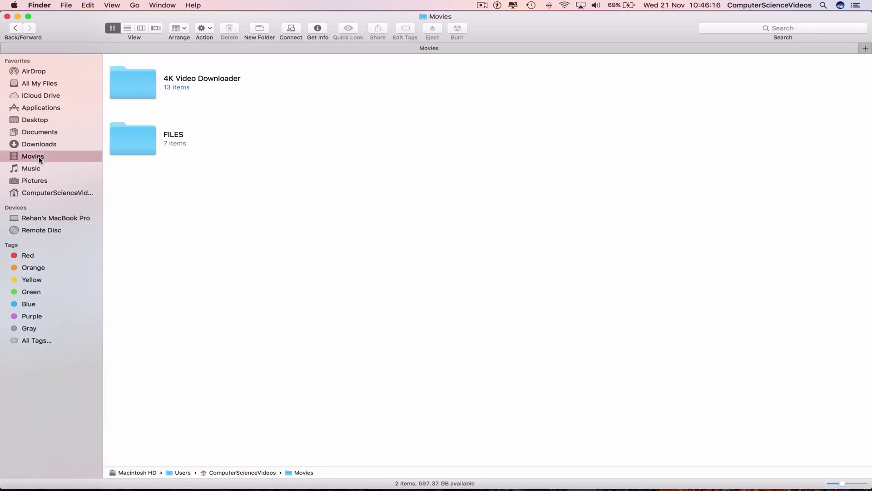
{"action": "double_click", "coordinate": [127, 78]}
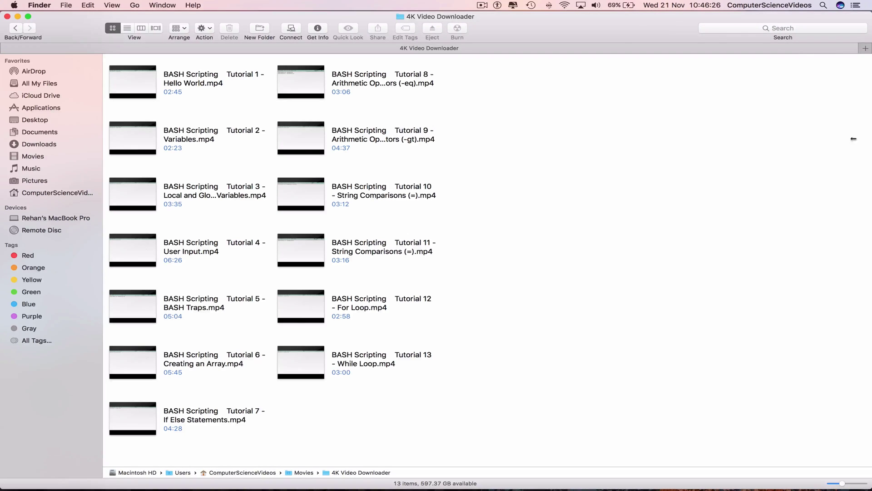
Step: Narrow the window and copy the BASH Scripting Tutorial 1 - Hello World video onto the desktop
{"action": "left_click_drag", "start_coordinate": [869, 140], "coordinate": [515, 131]}
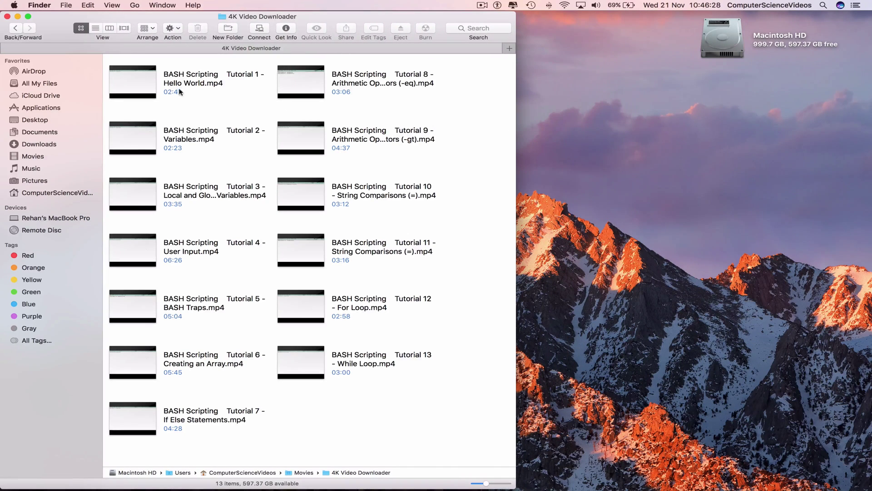
{"action": "right_click", "coordinate": [153, 82]}
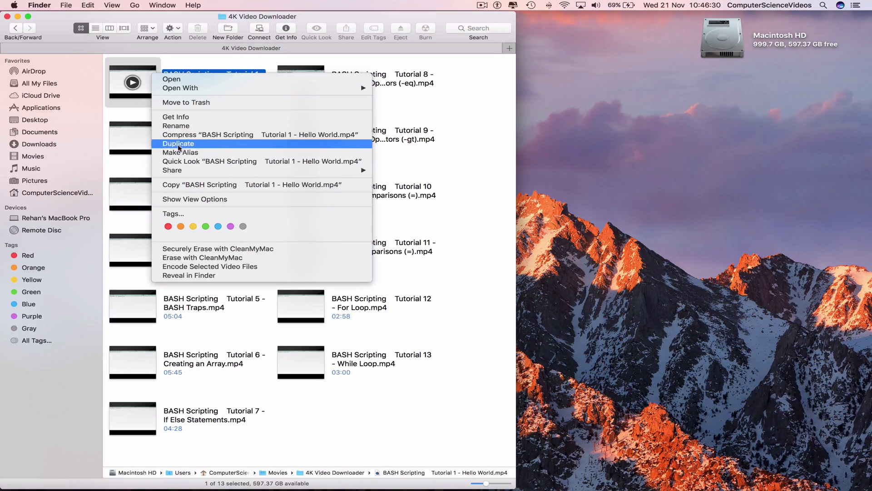
{"action": "left_click", "coordinate": [179, 184]}
{"action": "right_click", "coordinate": [629, 100]}
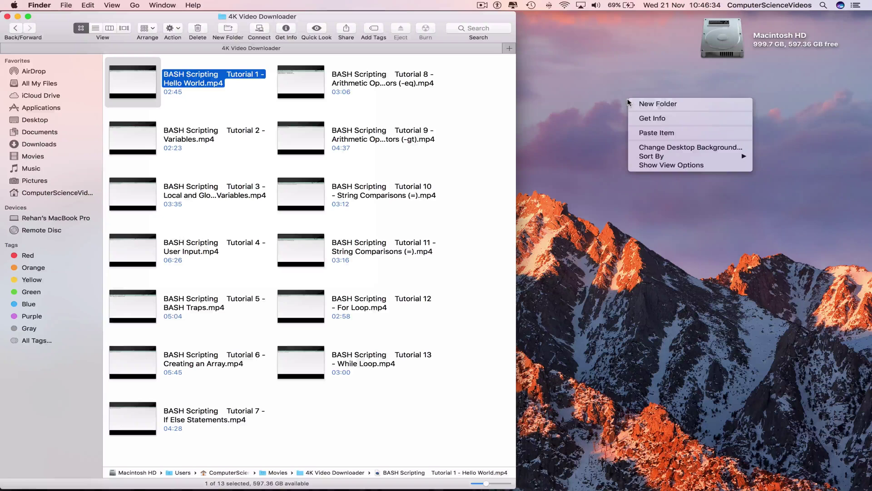
{"action": "left_click", "coordinate": [643, 134]}
{"action": "left_click", "coordinate": [684, 156]}
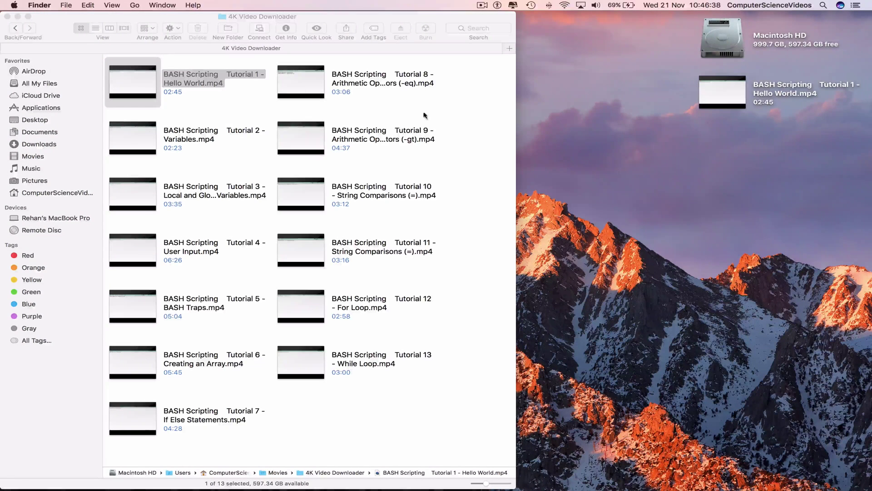
Step: Copy Edison.mp3 and West_Coast_Trip.mp3 from Music onto the desktop
{"action": "left_click", "coordinate": [209, 101]}
{"action": "left_click", "coordinate": [15, 28]}
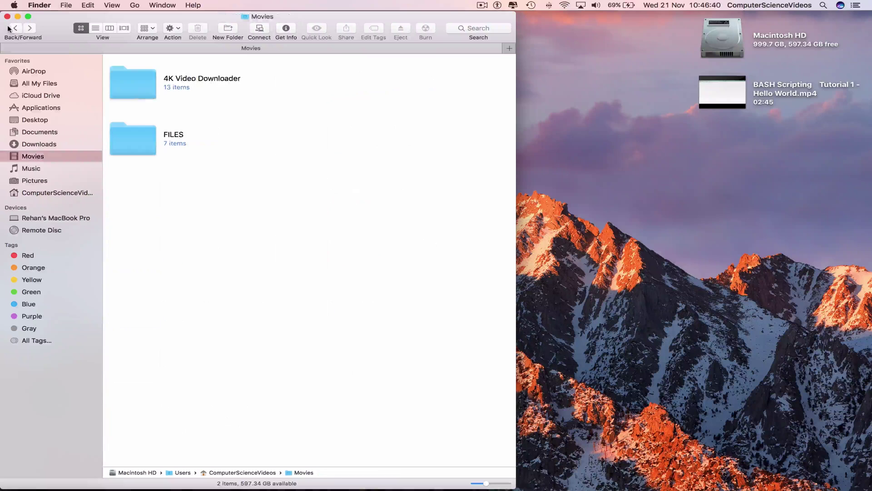
{"action": "left_click", "coordinate": [31, 168]}
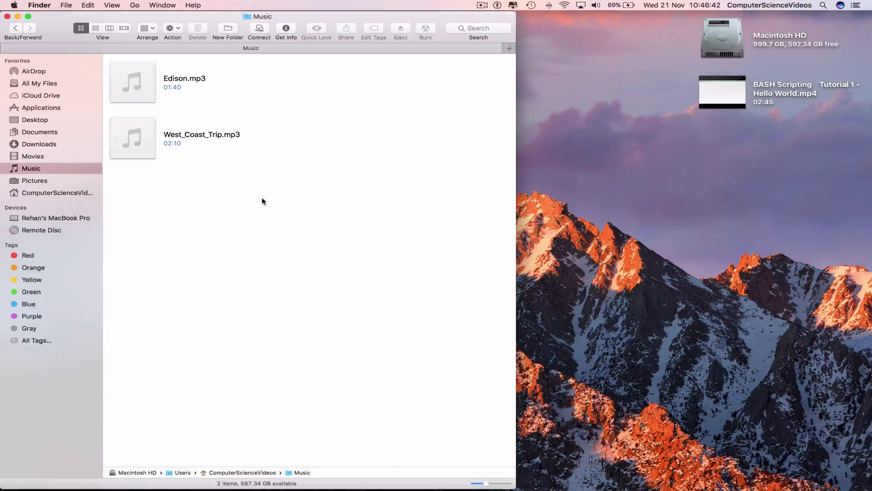
{"action": "left_click_drag", "start_coordinate": [245, 198], "coordinate": [133, 65]}
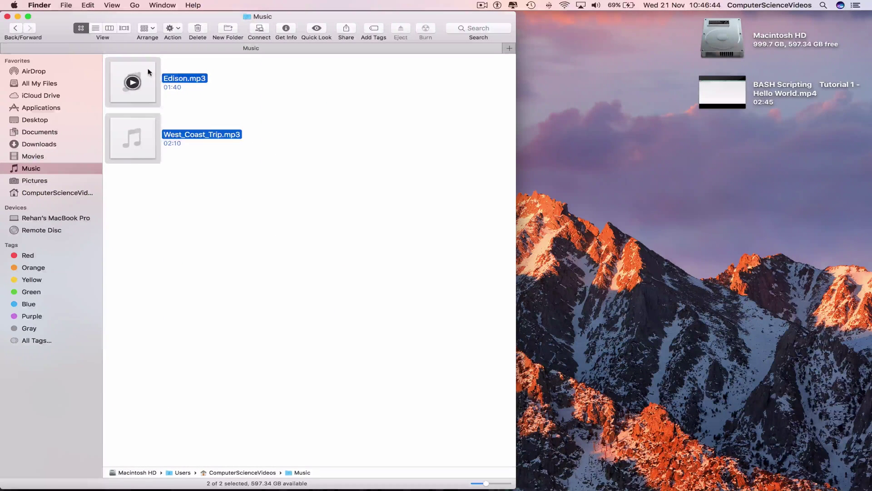
{"action": "right_click", "coordinate": [149, 72]}
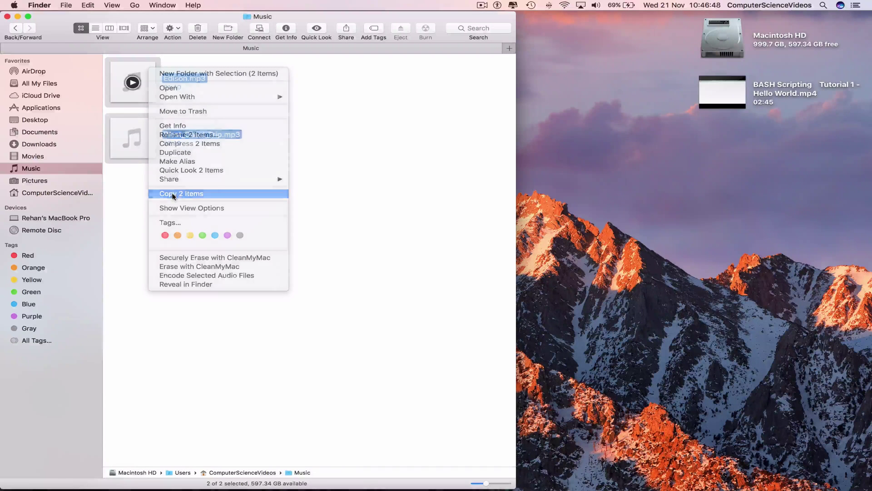
{"action": "left_click", "coordinate": [632, 201]}
{"action": "right_click", "coordinate": [633, 201]}
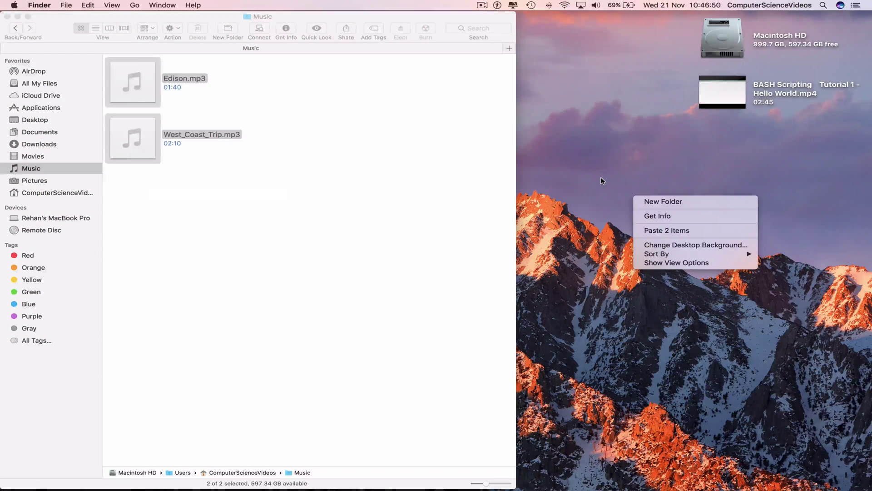
{"action": "left_click", "coordinate": [666, 230]}
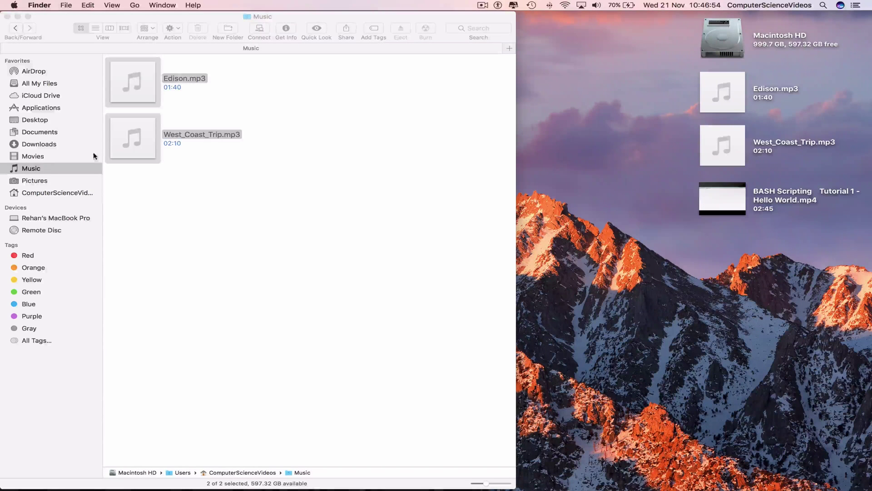
Step: Copy the 2018-10-04.jpg image from Pictures onto the desktop
{"action": "left_click", "coordinate": [34, 180]}
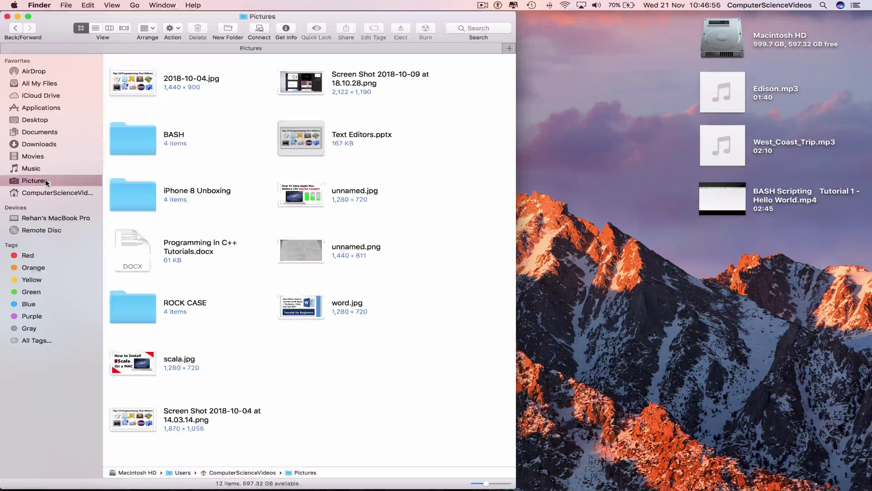
{"action": "right_click", "coordinate": [134, 82]}
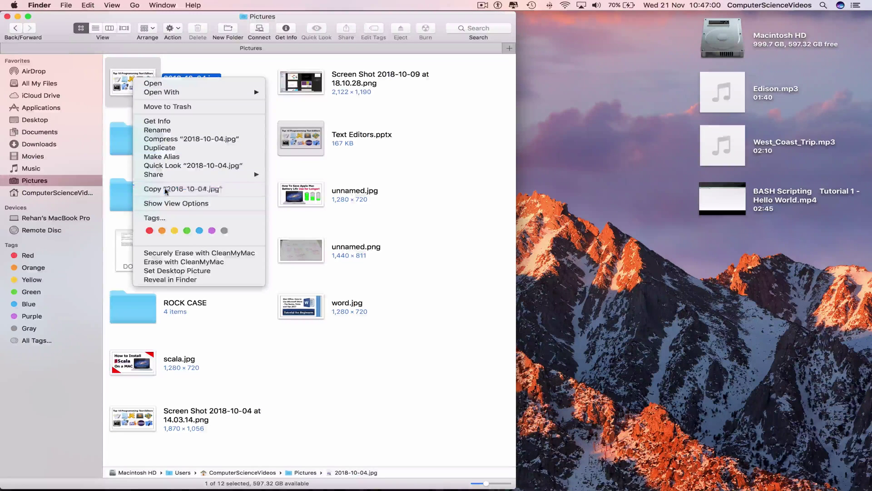
{"action": "left_click", "coordinate": [183, 188]}
{"action": "left_click", "coordinate": [632, 104]}
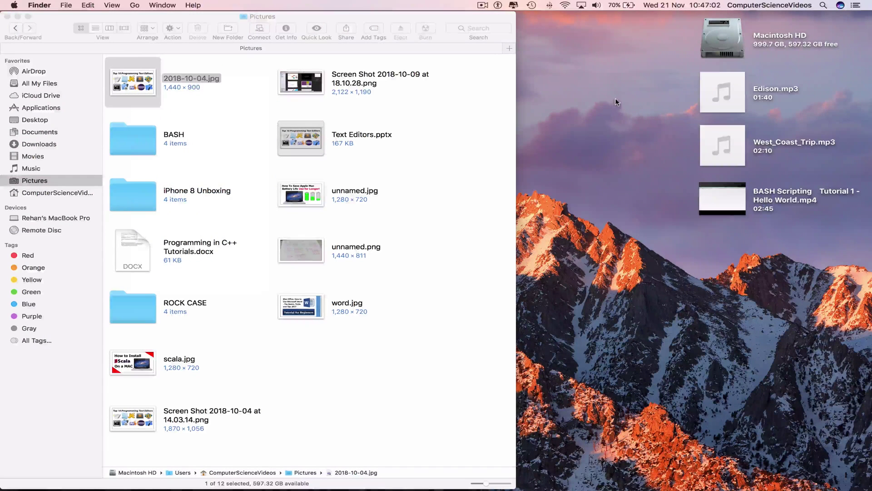
{"action": "right_click", "coordinate": [616, 102]}
{"action": "left_click", "coordinate": [638, 134]}
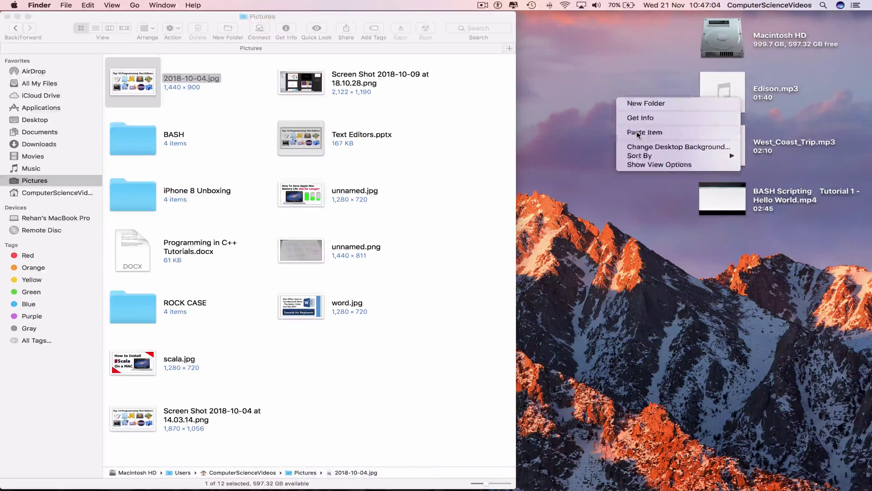
Step: Paste the Screen Shot 2018-10-09 at 18.10.28.png onto the desktop and close the Pictures window
{"action": "left_click", "coordinate": [312, 84]}
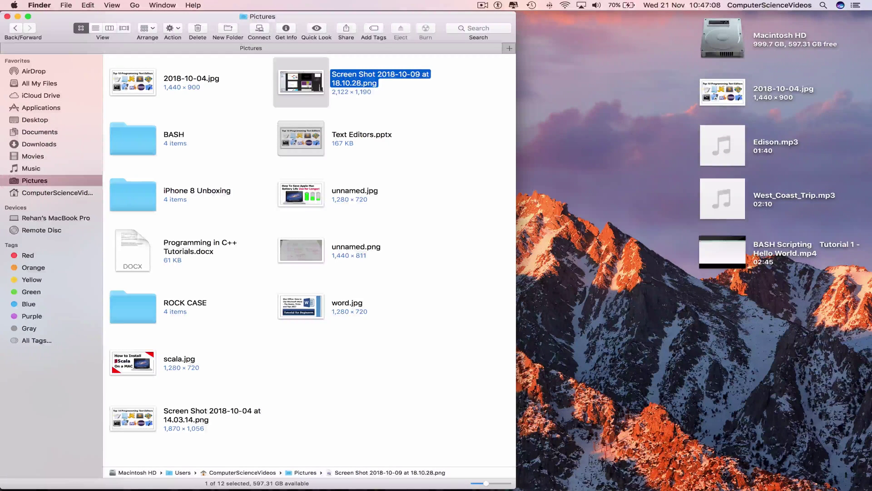
{"action": "left_click", "coordinate": [389, 117]}
{"action": "left_click", "coordinate": [639, 122]}
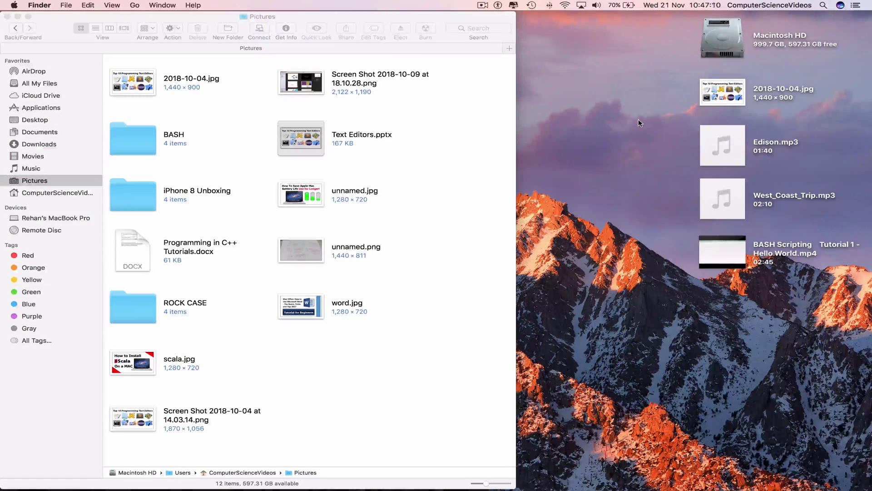
{"action": "key", "text": "super+v"}
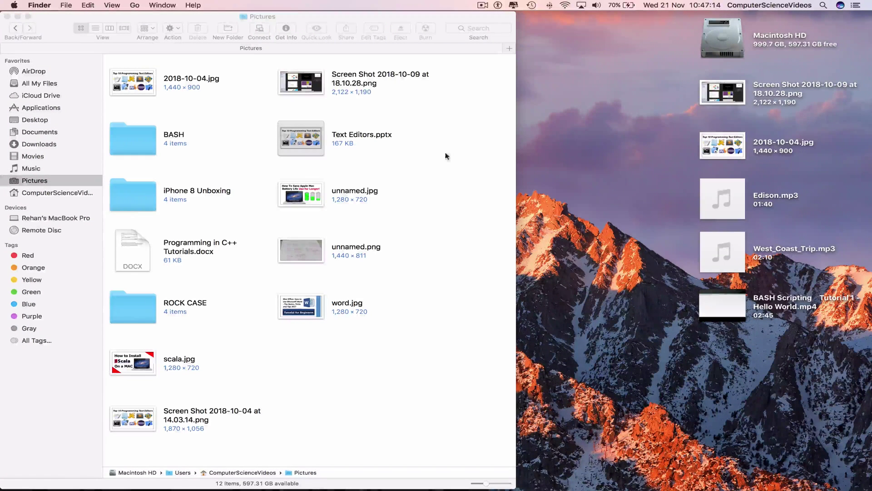
{"action": "left_click", "coordinate": [300, 83]}
{"action": "left_click", "coordinate": [606, 121]}
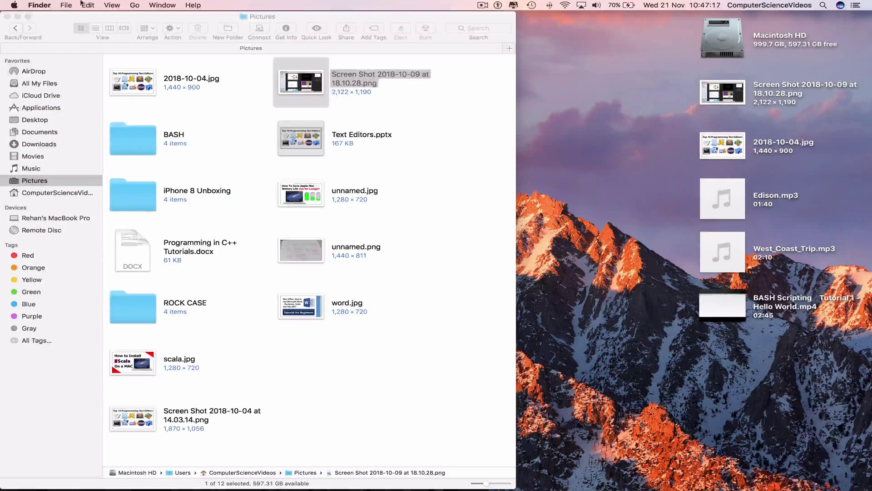
{"action": "left_click", "coordinate": [14, 17]}
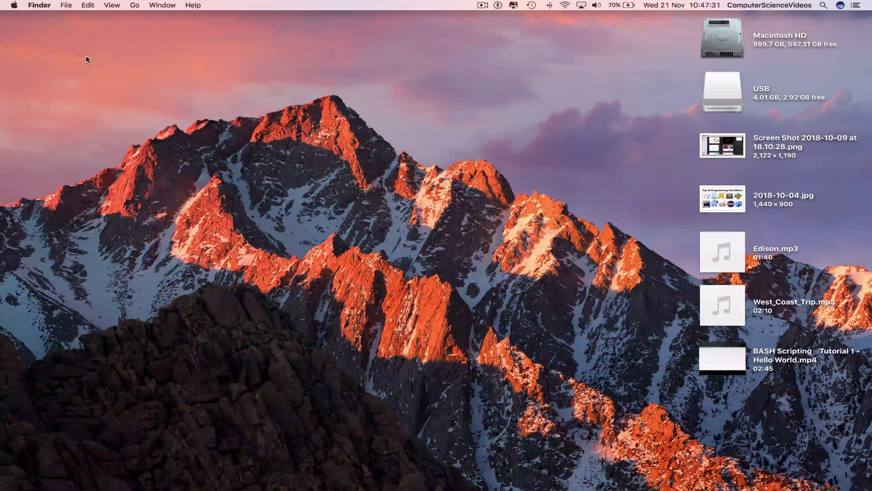
Step: Open the USB drive in the left half of the screen, showing its single OTHER FILES folder
{"action": "double_click", "coordinate": [723, 90]}
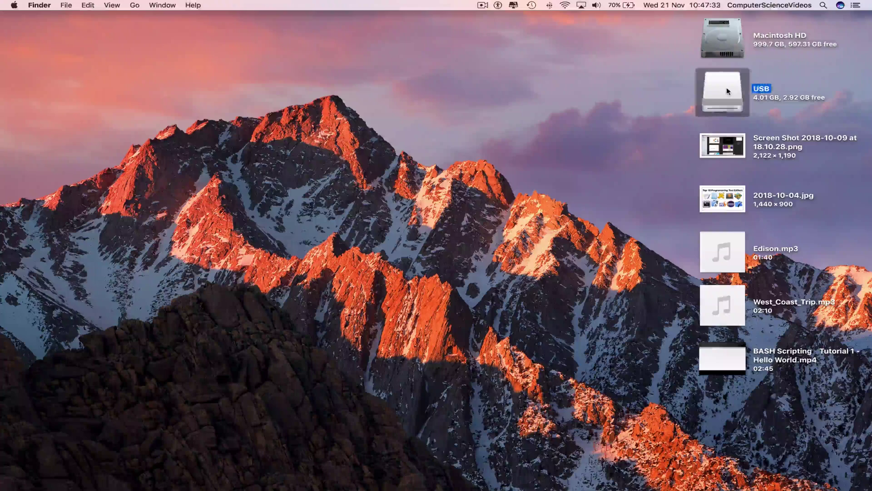
{"action": "left_click_drag", "start_coordinate": [441, 87], "coordinate": [0, 13]}
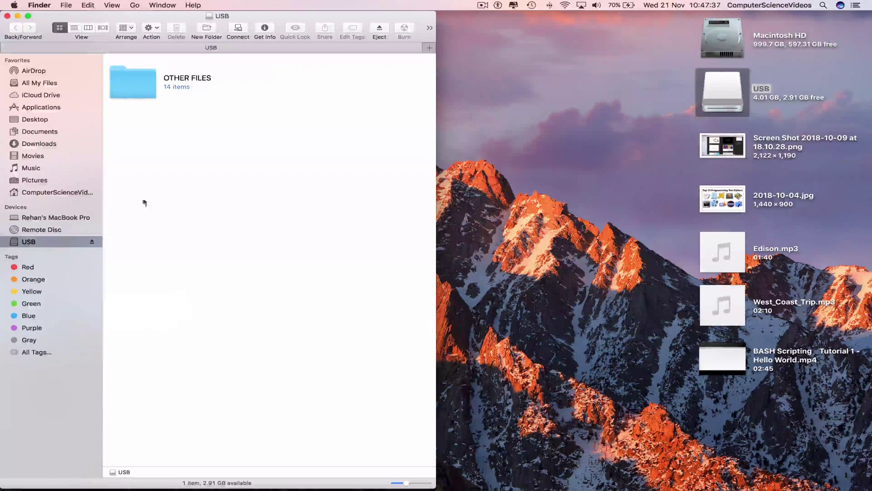
{"action": "left_click", "coordinate": [135, 87]}
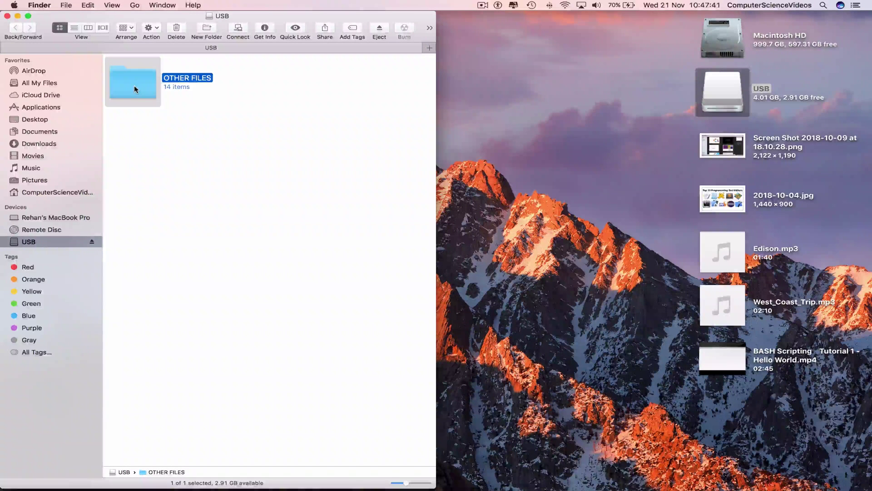
{"action": "left_click", "coordinate": [233, 141]}
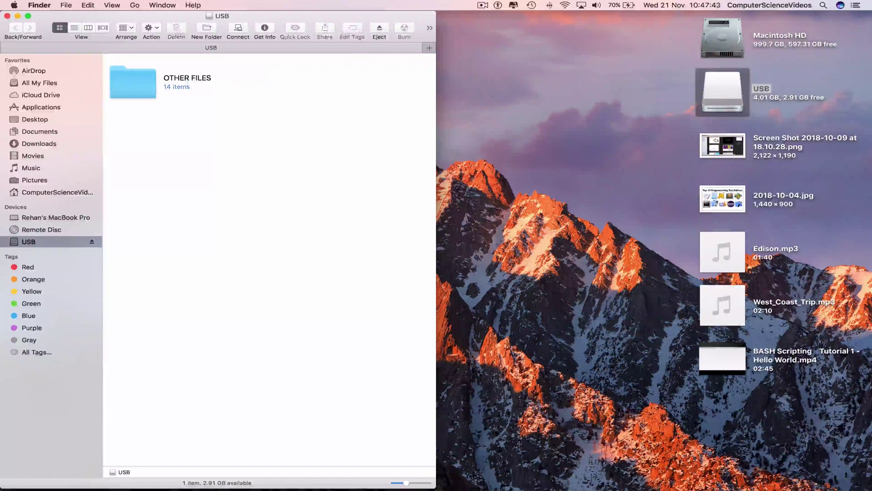
{"action": "left_click", "coordinate": [815, 130]}
Step: Rubber-band select the five desktop files and copy them as 5 items
{"action": "left_click_drag", "start_coordinate": [797, 130], "coordinate": [705, 388]}
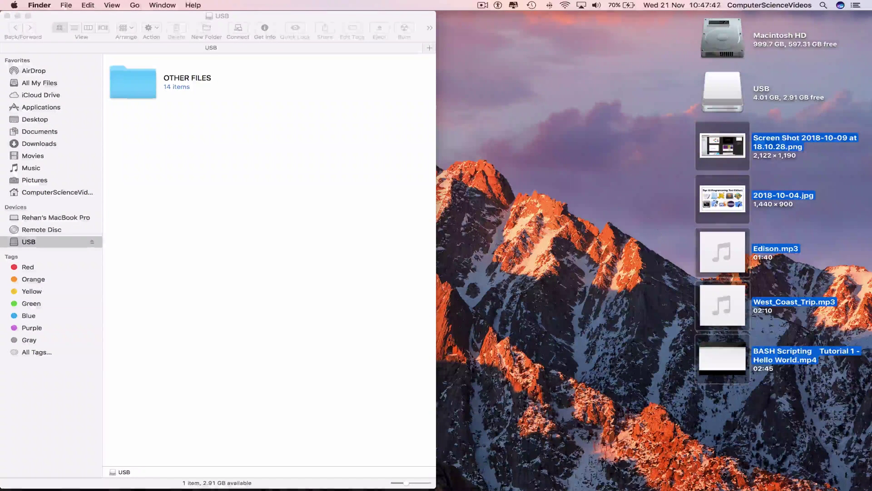
{"action": "left_click", "coordinate": [658, 234]}
{"action": "left_click_drag", "start_coordinate": [690, 133], "coordinate": [703, 371]}
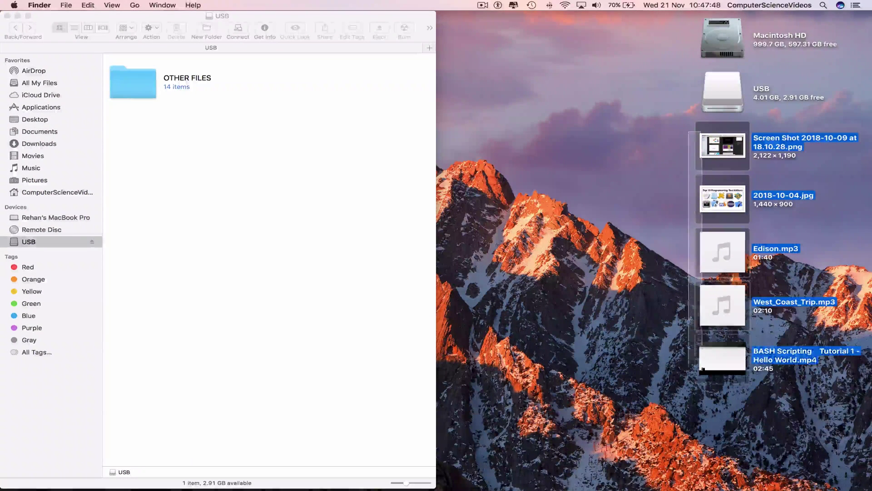
{"action": "left_click", "coordinate": [843, 409]}
{"action": "left_click_drag", "start_coordinate": [706, 129], "coordinate": [839, 412]}
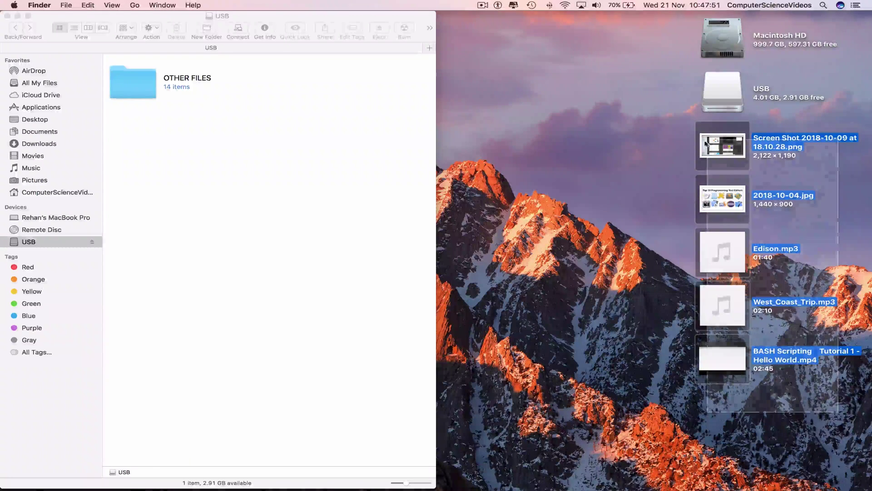
{"action": "left_click", "coordinate": [669, 205]}
{"action": "left_click_drag", "start_coordinate": [687, 128], "coordinate": [736, 368]}
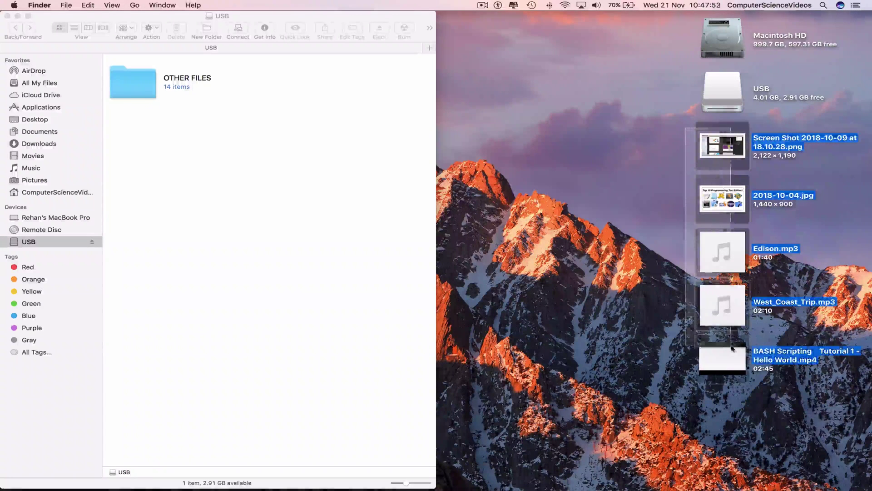
{"action": "right_click", "coordinate": [728, 143]}
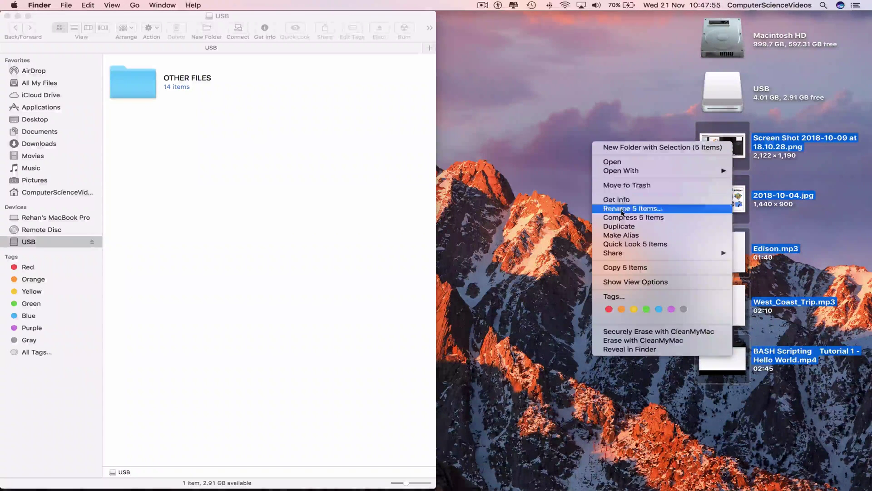
{"action": "left_click", "coordinate": [626, 267]}
{"action": "left_click", "coordinate": [635, 190]}
Step: Paste the five files into the USB drive and highlight its six items to confirm
{"action": "left_click", "coordinate": [266, 199]}
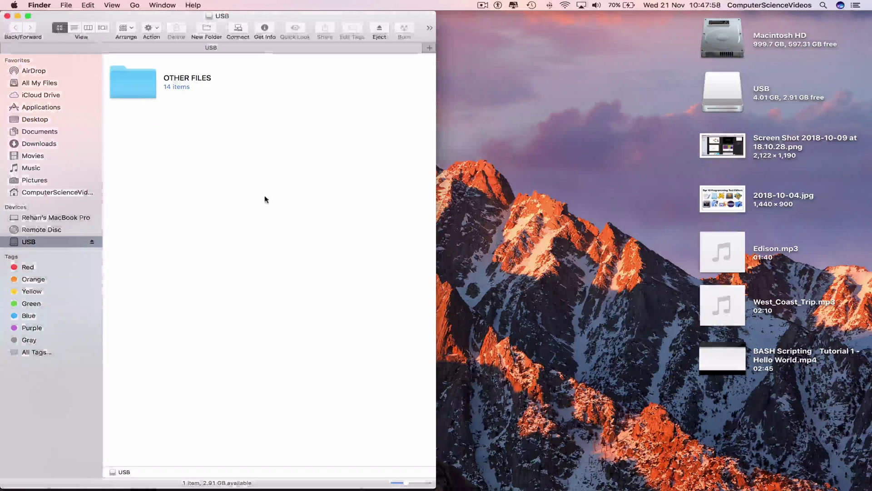
{"action": "right_click", "coordinate": [267, 152]}
{"action": "left_click", "coordinate": [301, 209]}
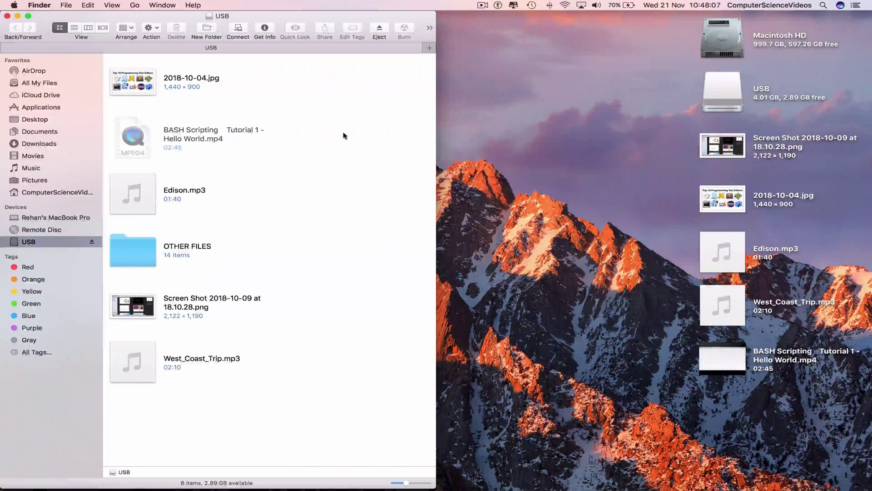
{"action": "left_click_drag", "start_coordinate": [315, 73], "coordinate": [136, 389]}
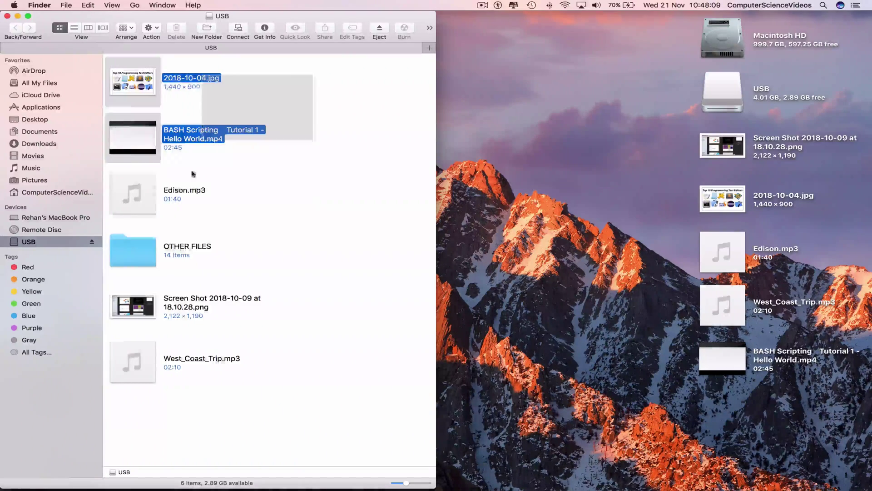
{"action": "left_click", "coordinate": [351, 291]}
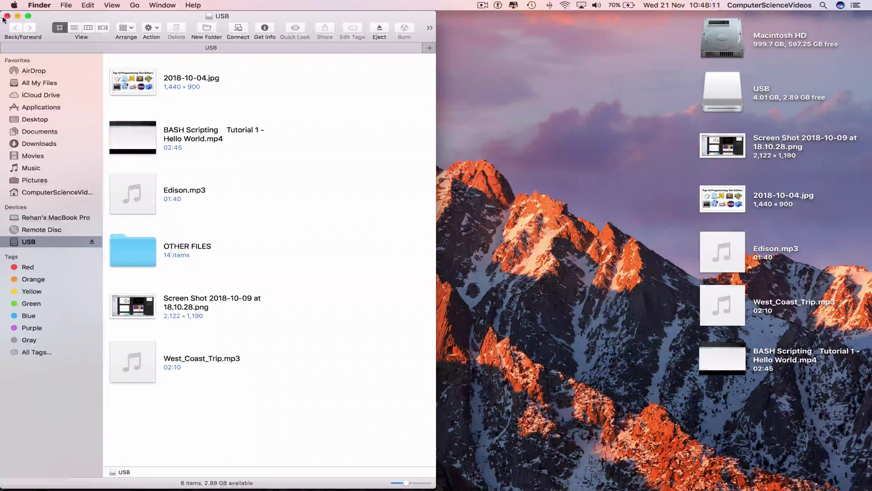
Step: Close the USB window, eject the drive with Cmd+E, and dismiss its desktop context menu
{"action": "left_click", "coordinate": [8, 16]}
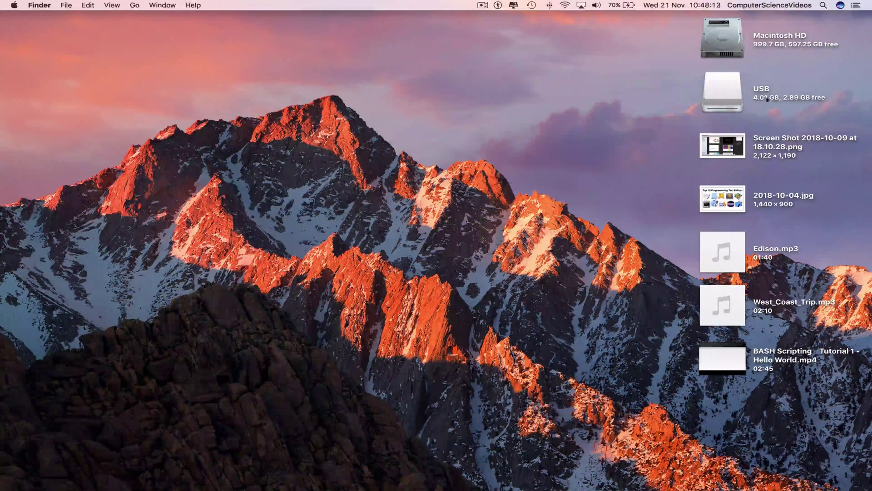
{"action": "left_click", "coordinate": [730, 95]}
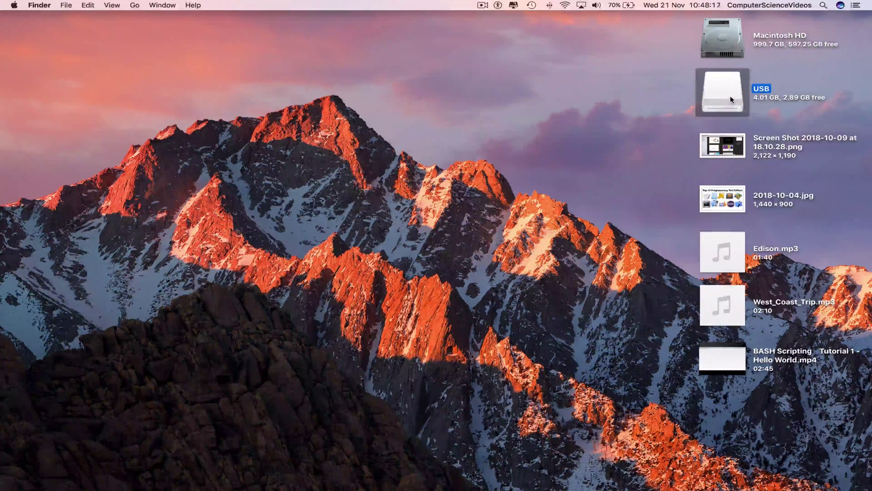
{"action": "key", "text": "super+e"}
{"action": "right_click", "coordinate": [730, 96]}
{"action": "left_click", "coordinate": [643, 64]}
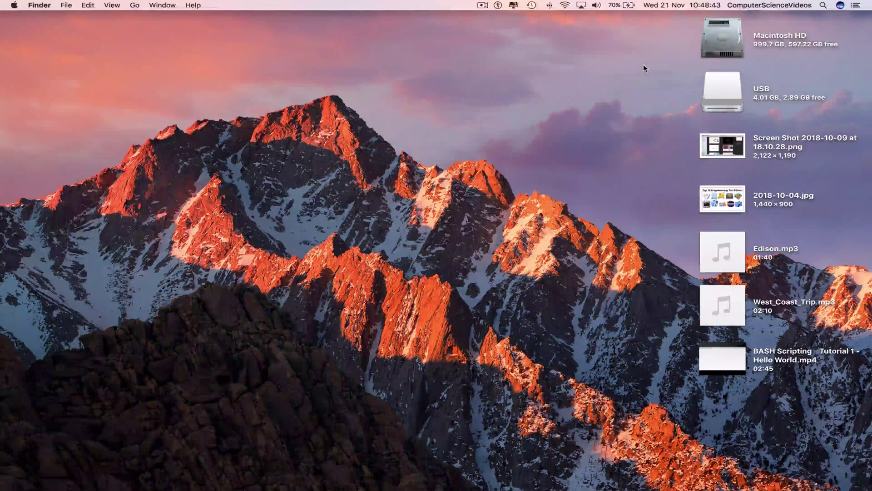
Step: Reopen the USB drive on the left half, highlight its six items, then close the window
{"action": "double_click", "coordinate": [719, 87]}
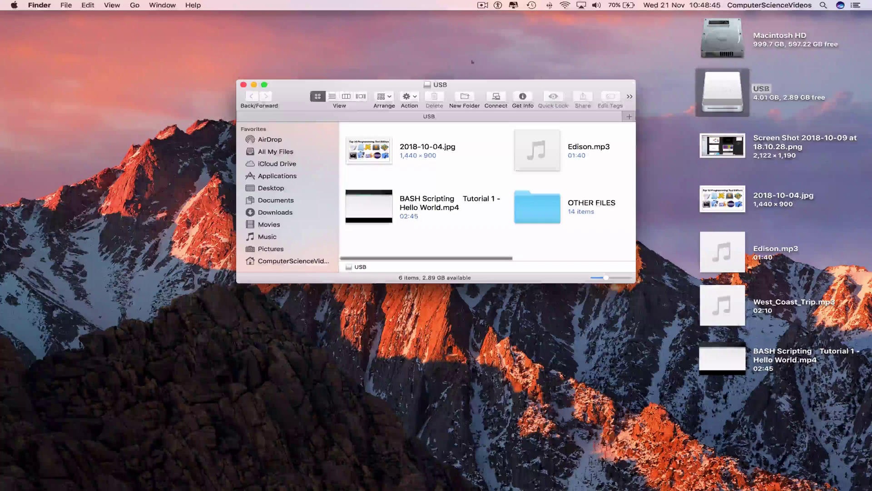
{"action": "left_click_drag", "start_coordinate": [495, 79], "coordinate": [4, 320]}
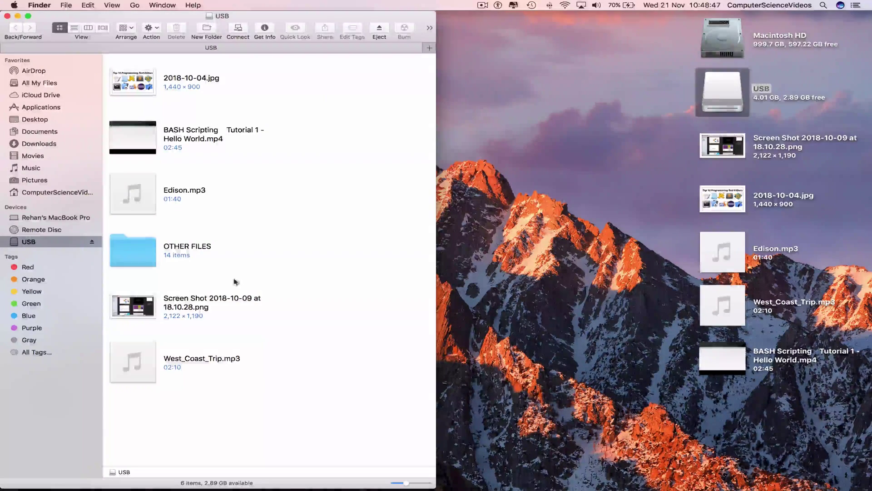
{"action": "left_click_drag", "start_coordinate": [324, 395], "coordinate": [109, 61]}
{"action": "left_click", "coordinate": [307, 409]}
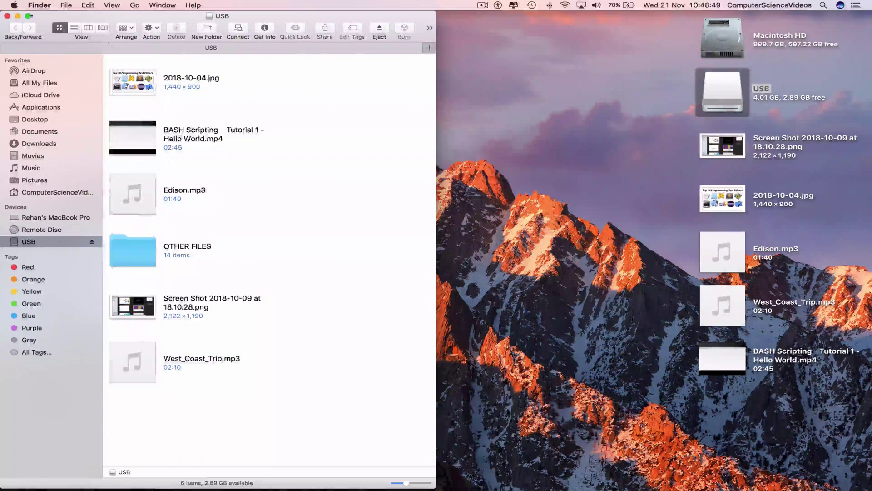
{"action": "left_click", "coordinate": [7, 15]}
{"action": "left_click", "coordinate": [331, 111]}
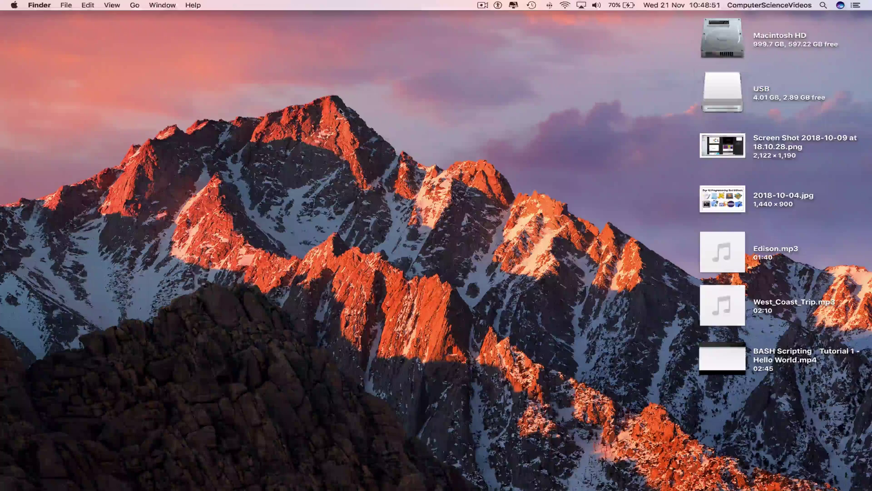